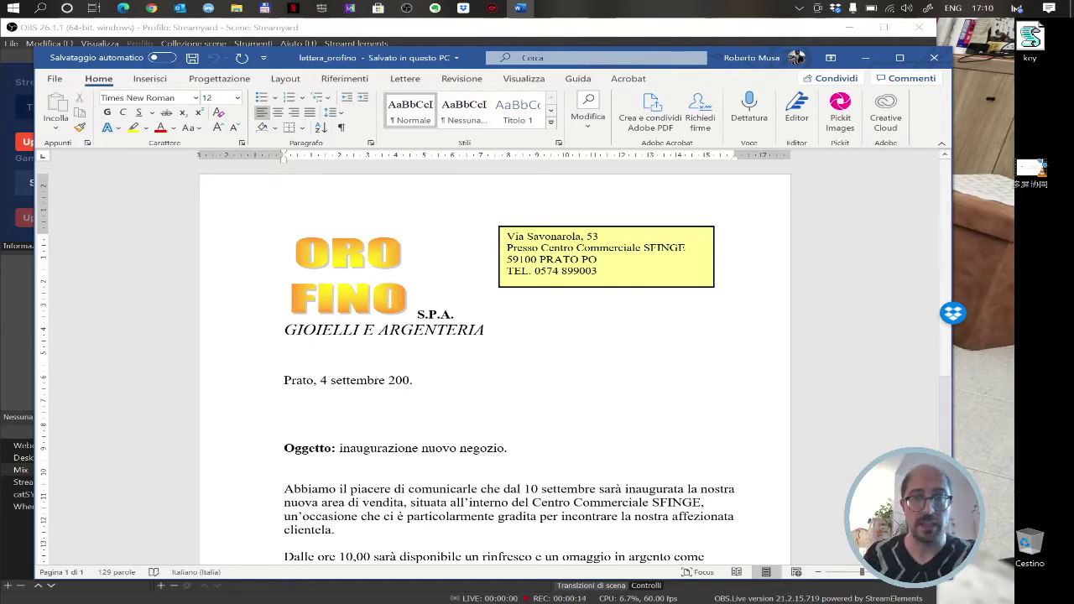
# Step: Maximize the Word window and, after browsing the ribbon tabs, show the Lettere (Mailings) tools
pyautogui.click(901, 57)
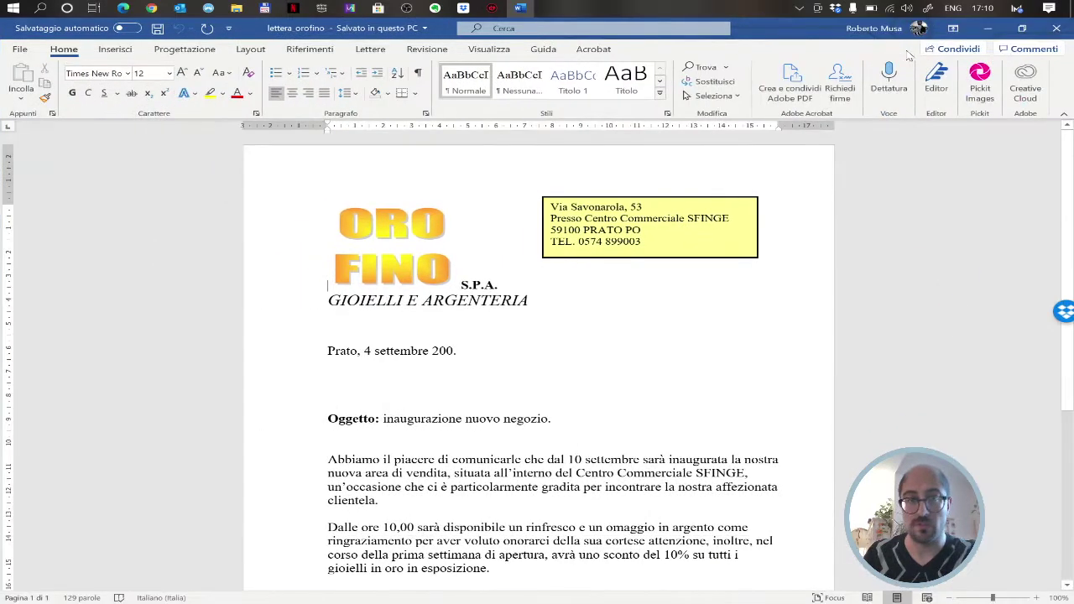
pyautogui.click(24, 51)
pyautogui.click(20, 54)
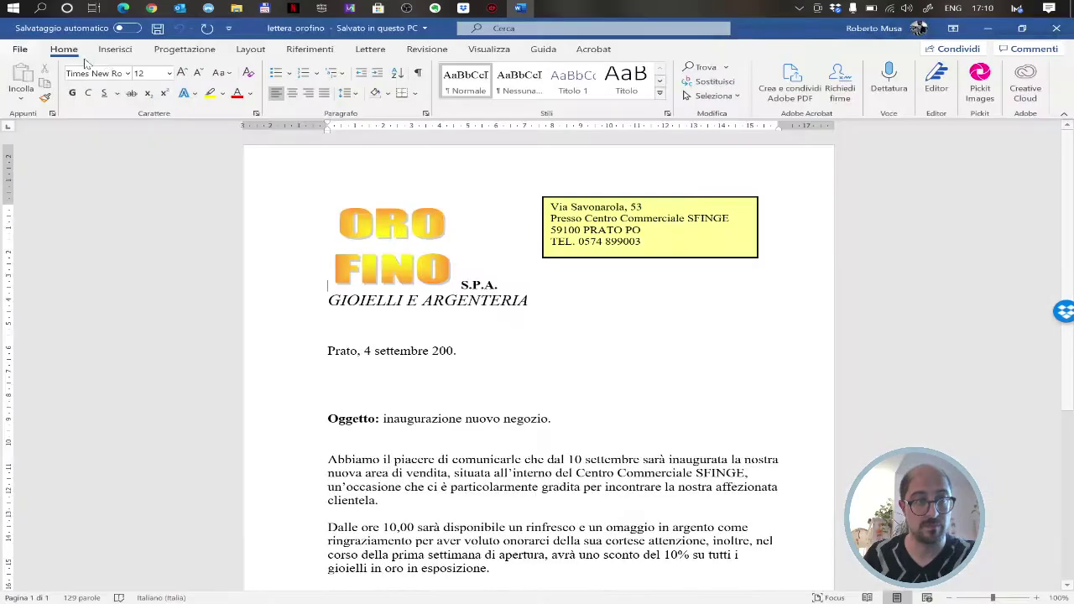
pyautogui.click(115, 50)
pyautogui.click(161, 52)
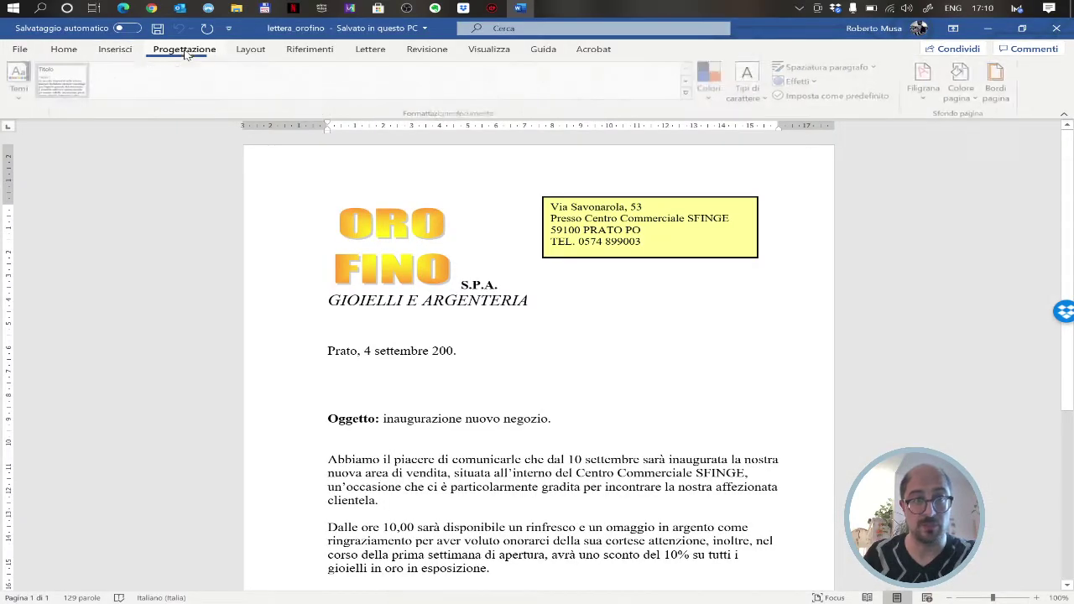
pyautogui.click(250, 50)
pyautogui.click(332, 52)
pyautogui.click(363, 50)
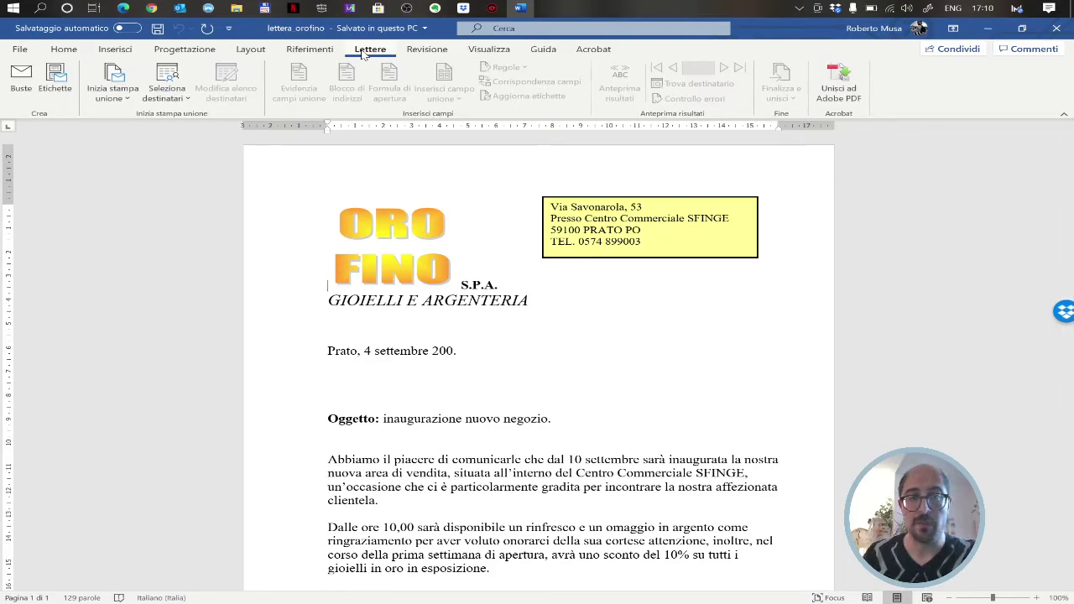
# Step: Launch Creazione guidata stampa unione from the Inizia stampa unione menu
pyautogui.click(130, 102)
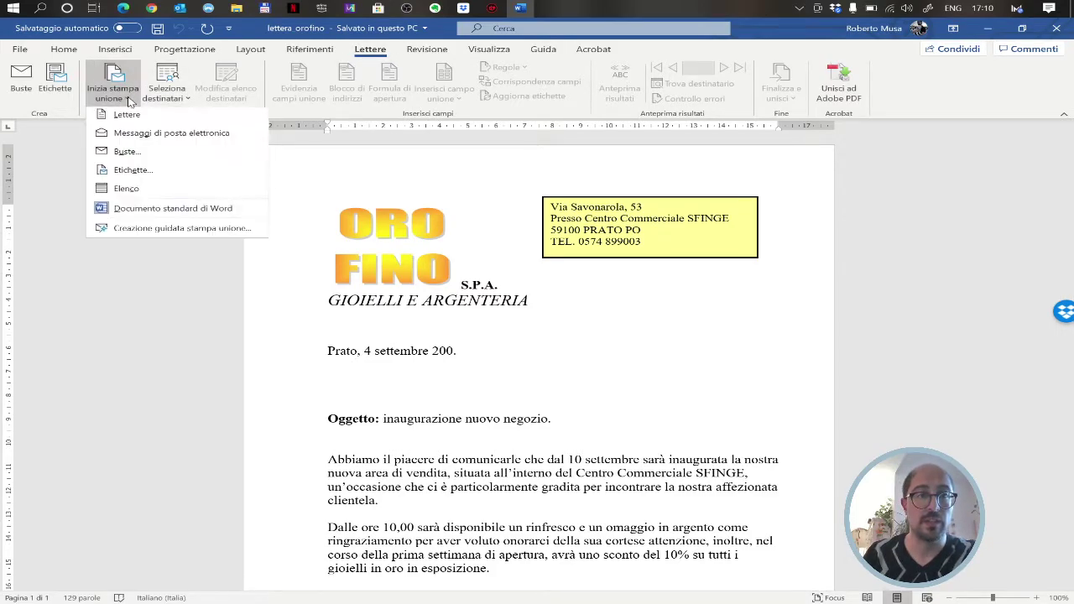
pyautogui.click(183, 232)
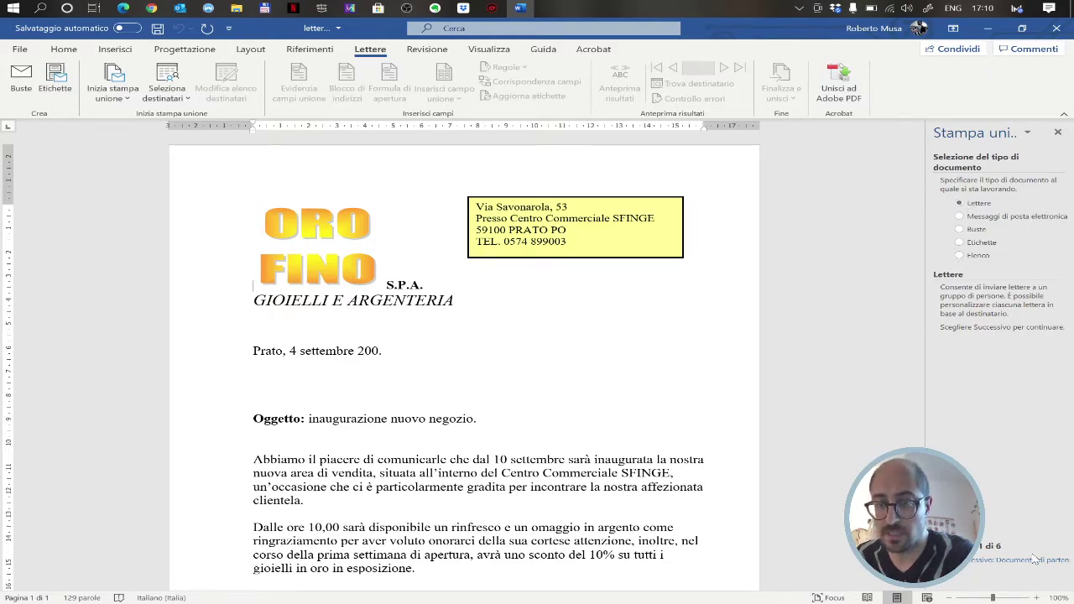
# Step: Keep Lettere and Usa il documento corrente, reaching step 3 of 6, recipient selection
pyautogui.click(992, 560)
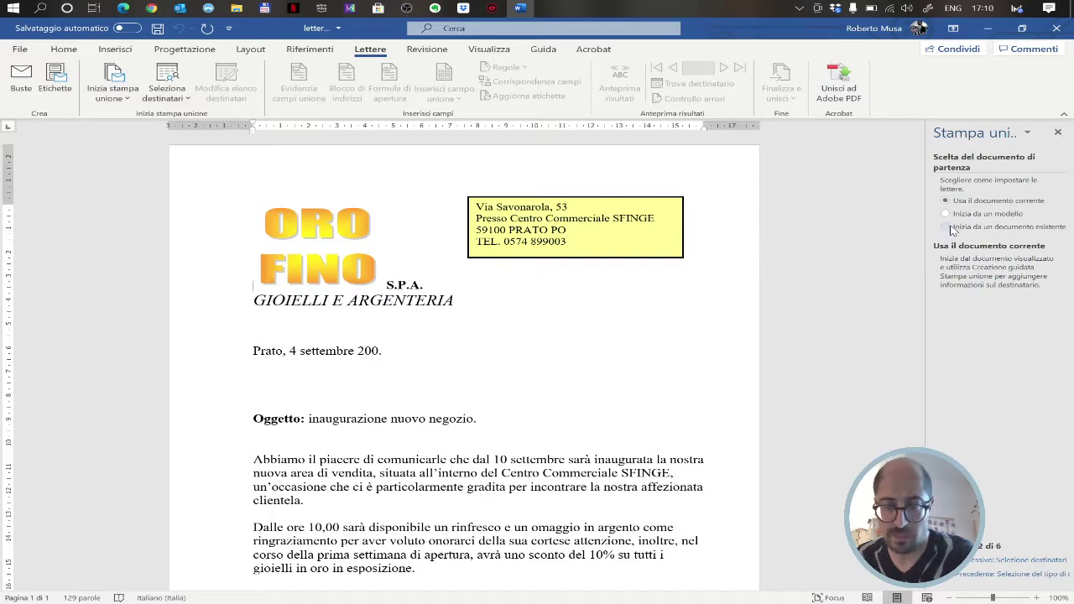
pyautogui.click(1010, 561)
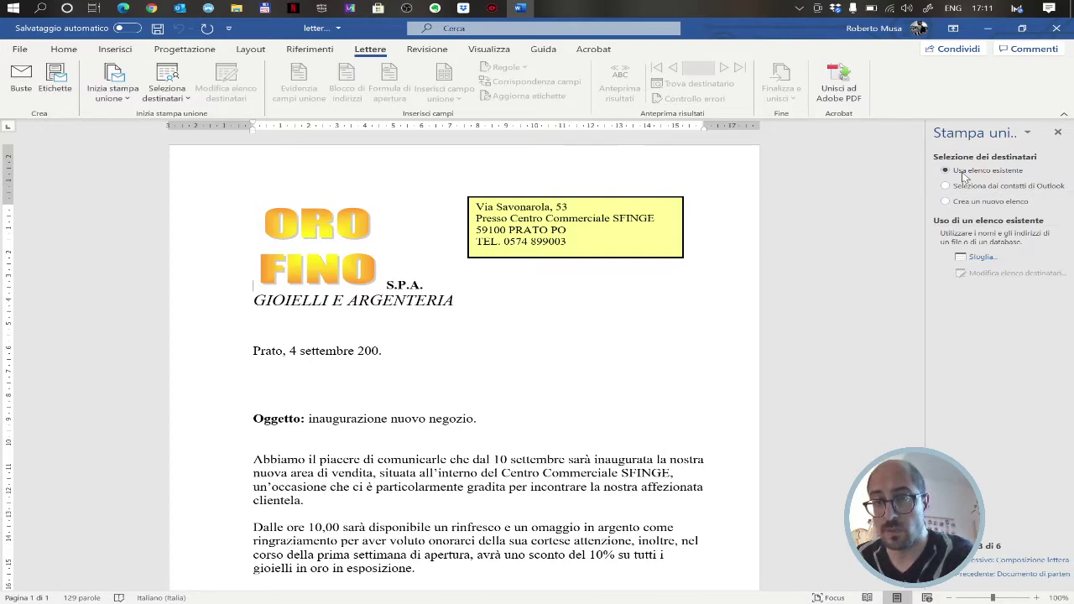
# Step: Browse to Lavoro > 2021 > SuperioriPalau > Materiale Seconde and open indirizzi_orofino as the recipient list
pyautogui.click(1002, 256)
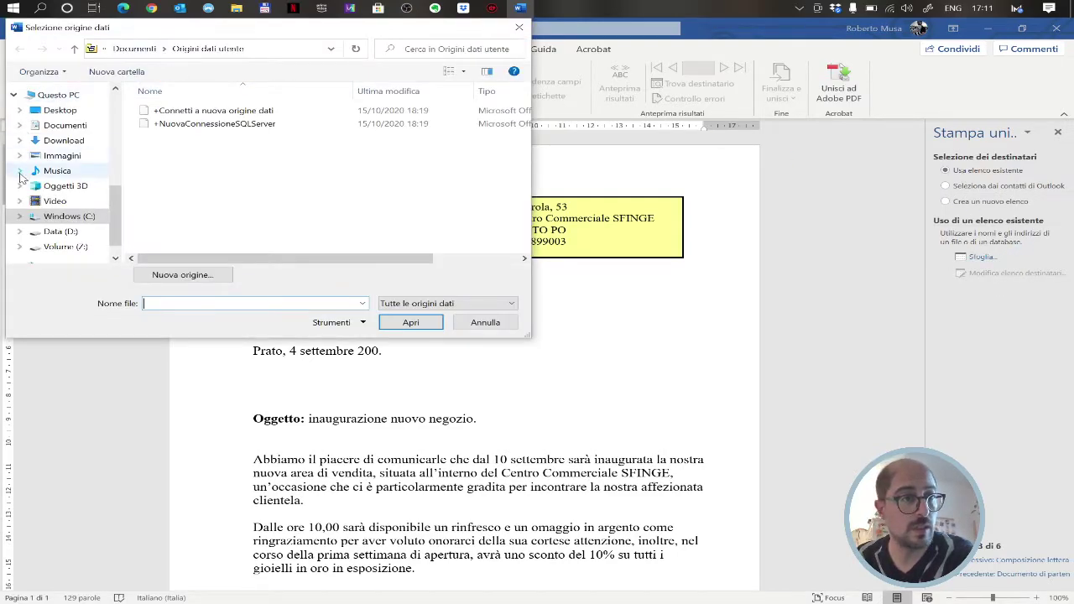
pyautogui.scroll(3, 88, 164)
pyautogui.scroll(3, 84, 168)
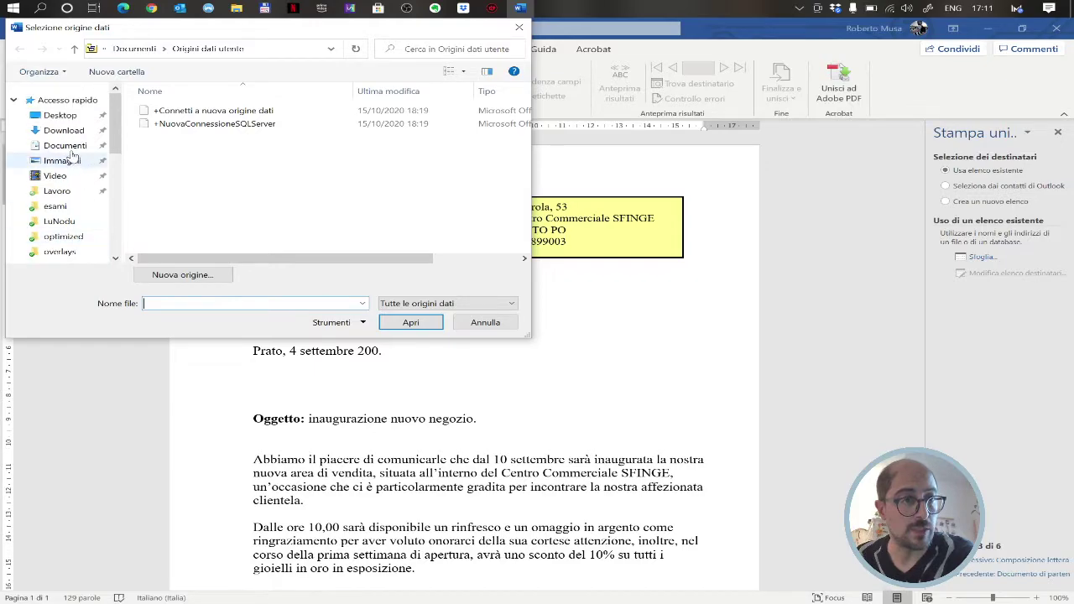
pyautogui.click(55, 191)
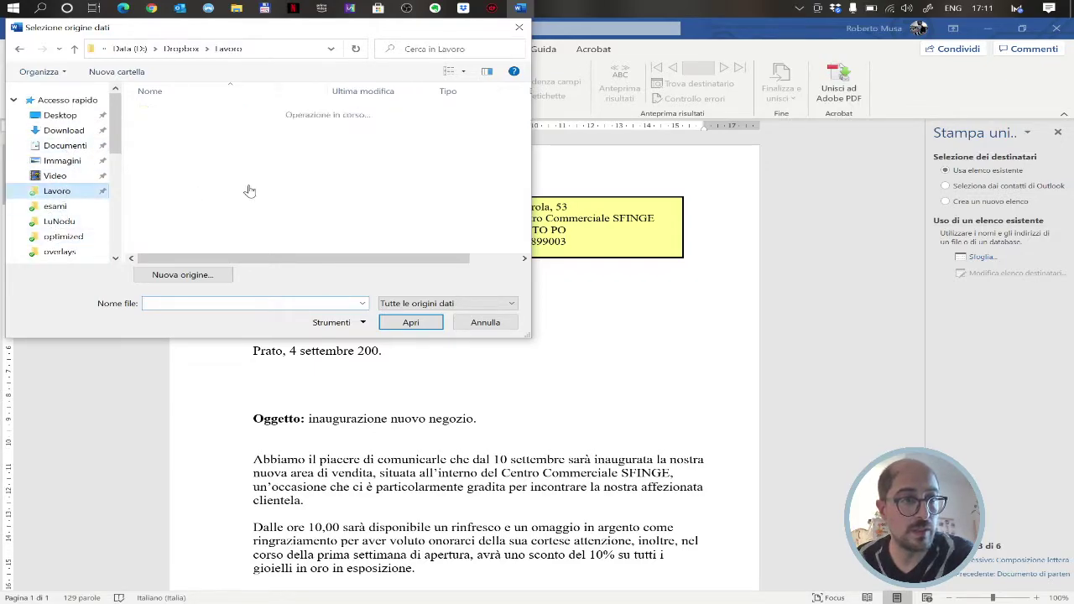
pyautogui.doubleClick(164, 136)
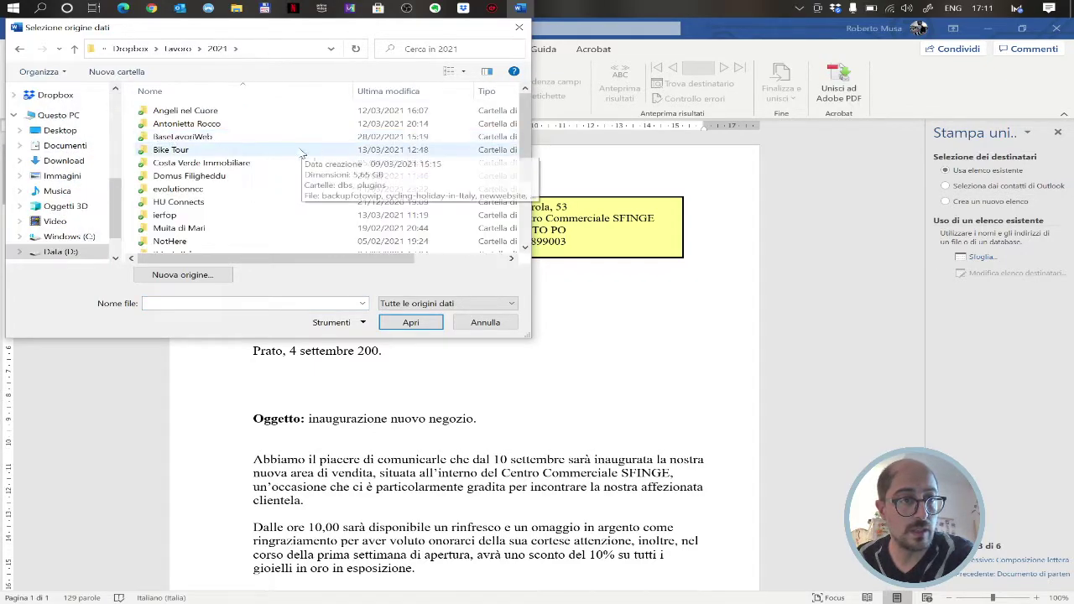
pyautogui.scroll(-3, 195, 192)
pyautogui.doubleClick(192, 190)
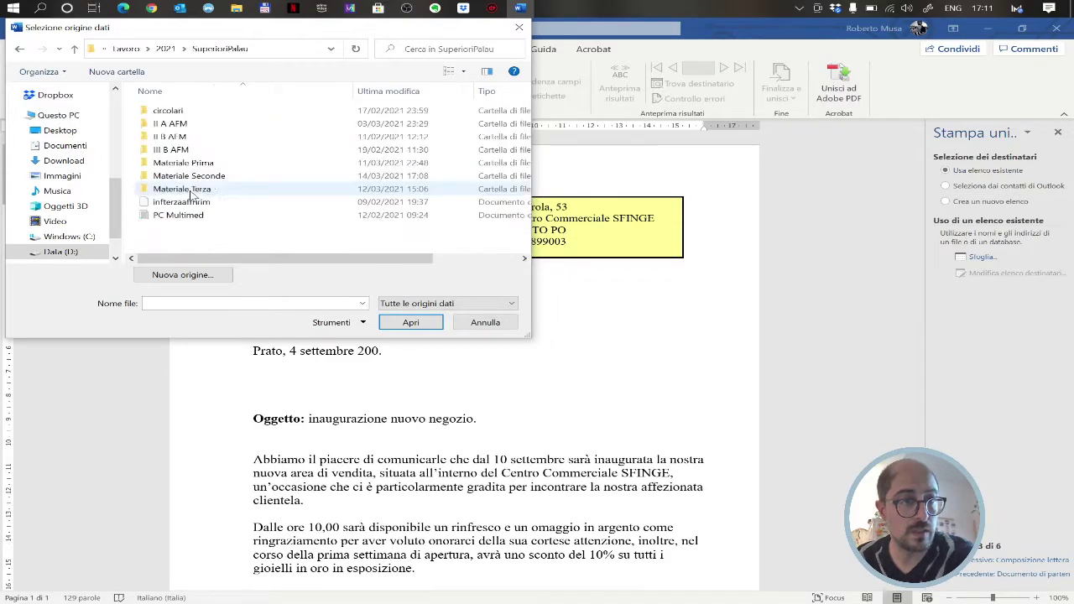
pyautogui.doubleClick(176, 176)
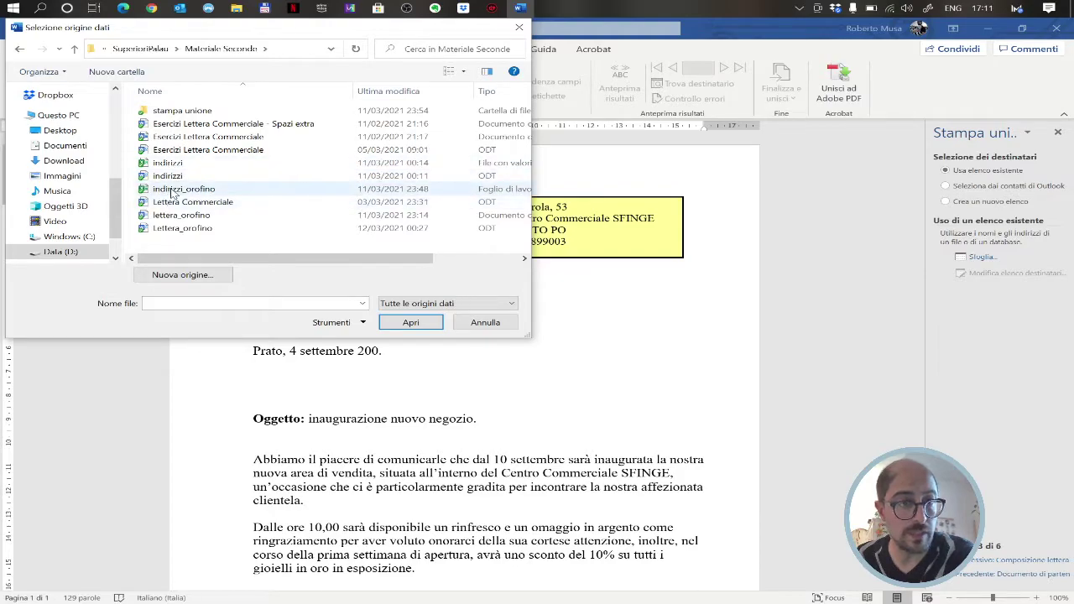
pyautogui.doubleClick(172, 190)
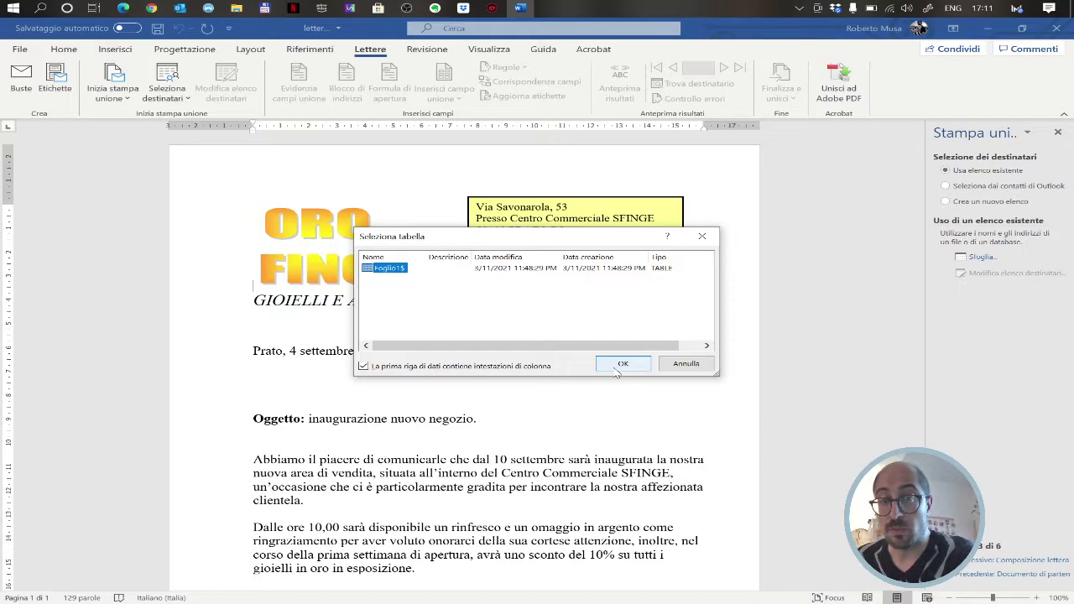
# Step: Accept sheet Foglio1$ and the full list of four recipients
pyautogui.click(621, 365)
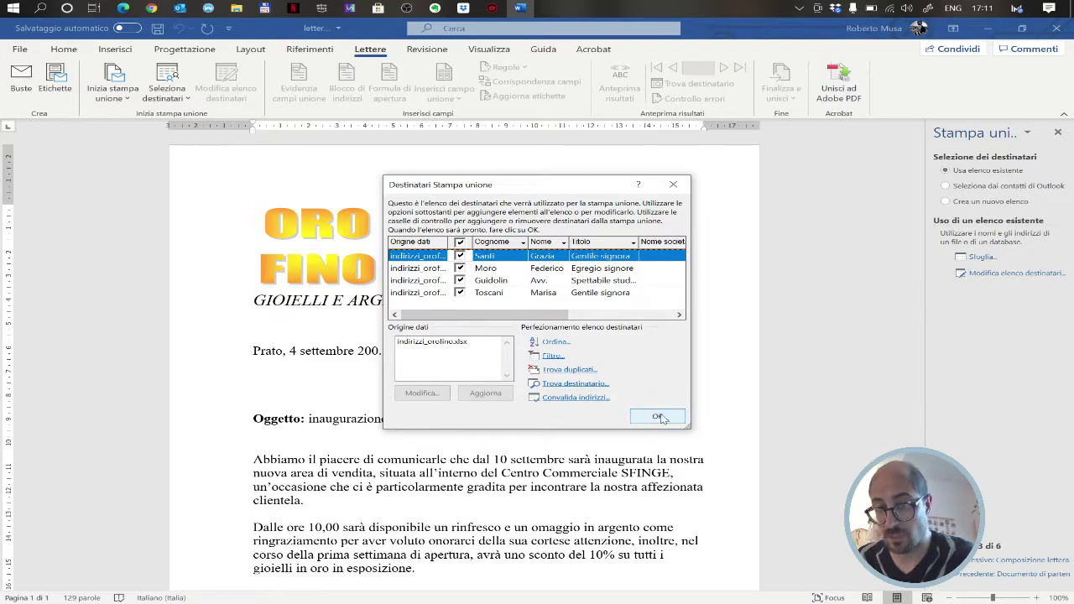
pyautogui.click(660, 417)
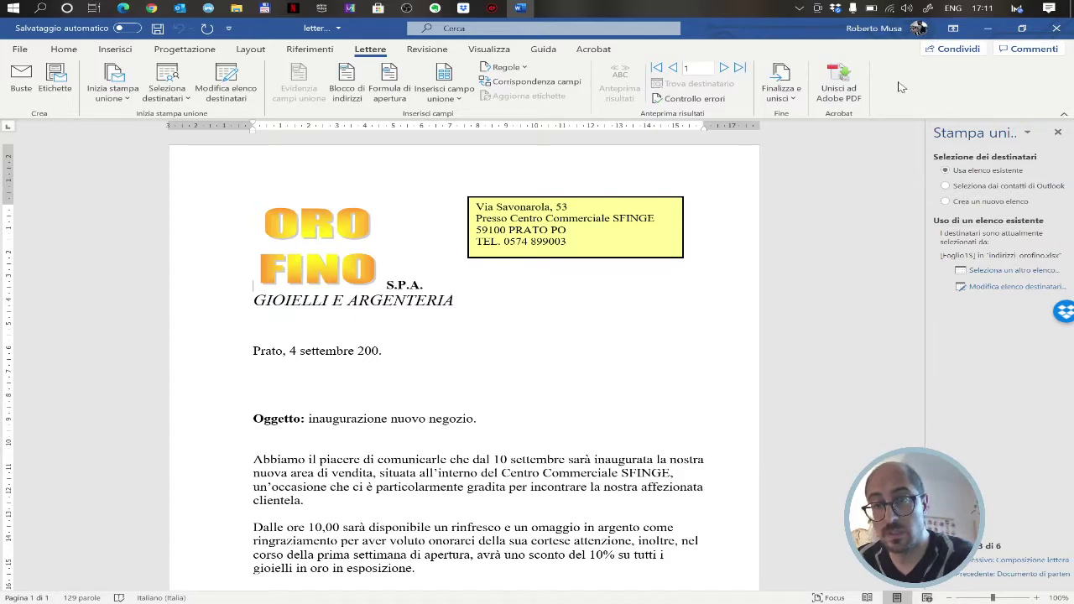
# Step: Advance the wizard to step 4 of 6, Composizione lettera
pyautogui.click(1012, 560)
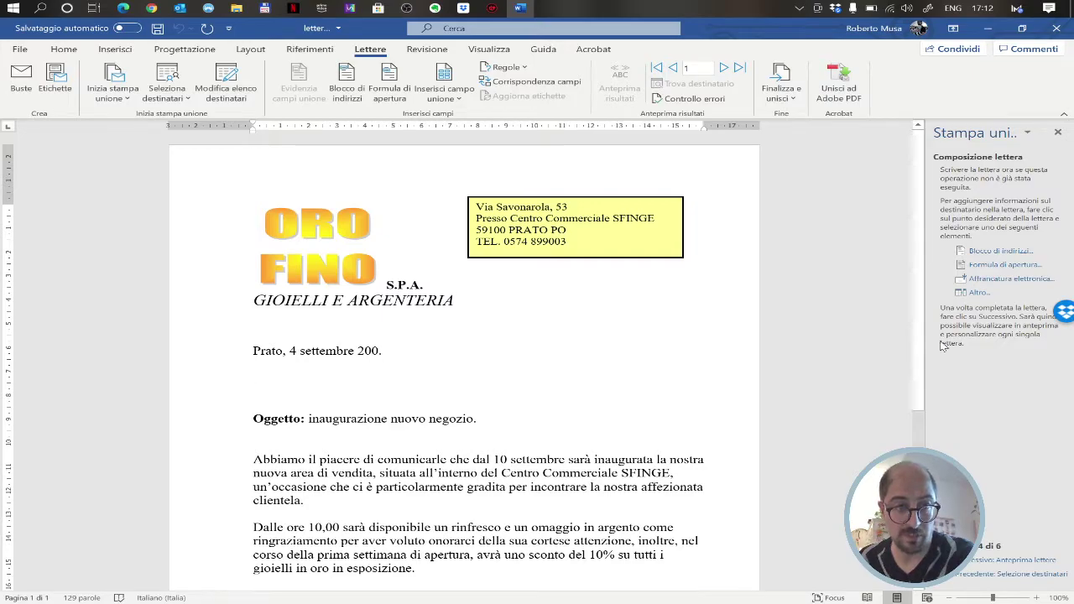
# Step: Insert the Titolo, Nome and Cognome merge fields below the date
pyautogui.click(978, 293)
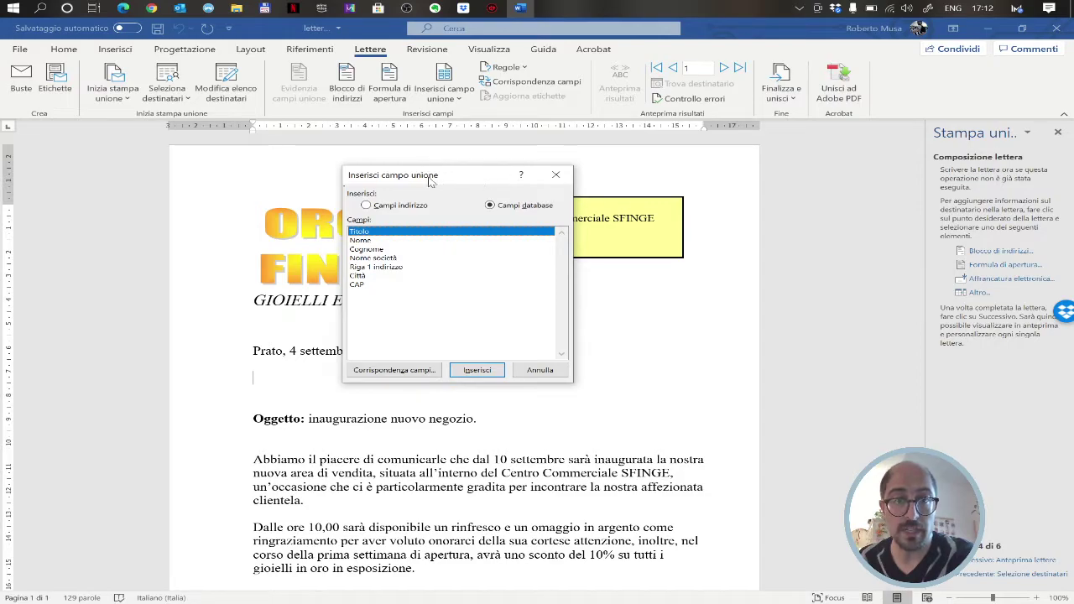
pyautogui.moveTo(460, 182); pyautogui.dragTo(586, 164)
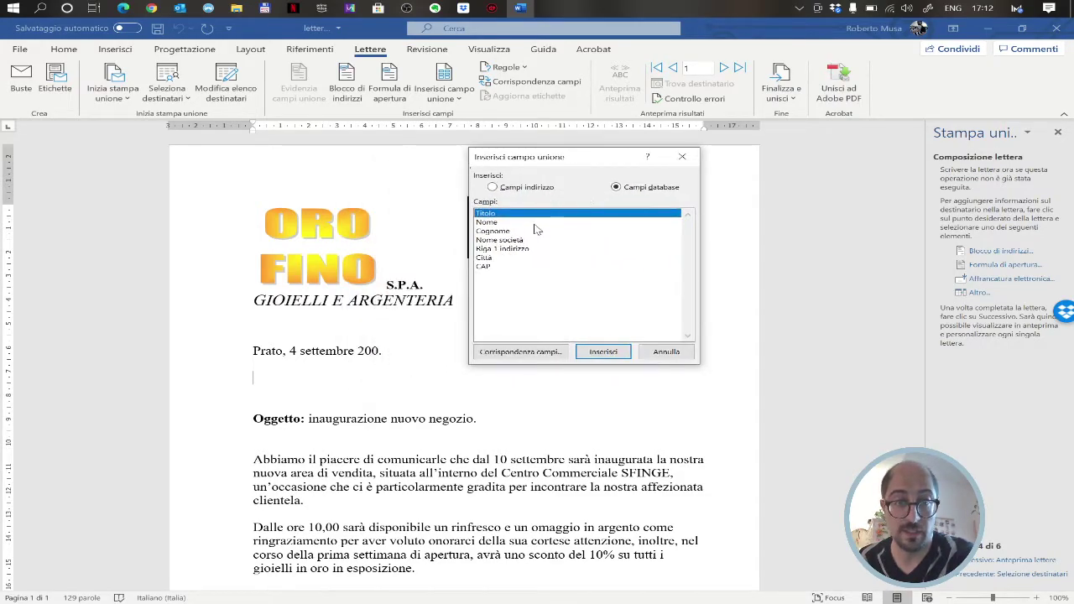
pyautogui.click(603, 352)
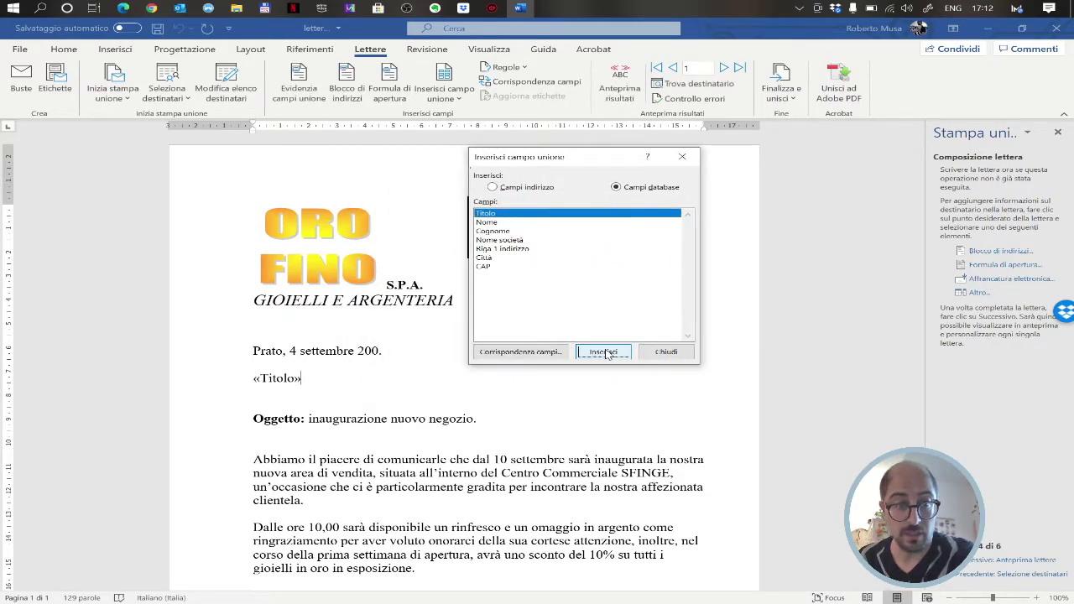
pyautogui.click(319, 381)
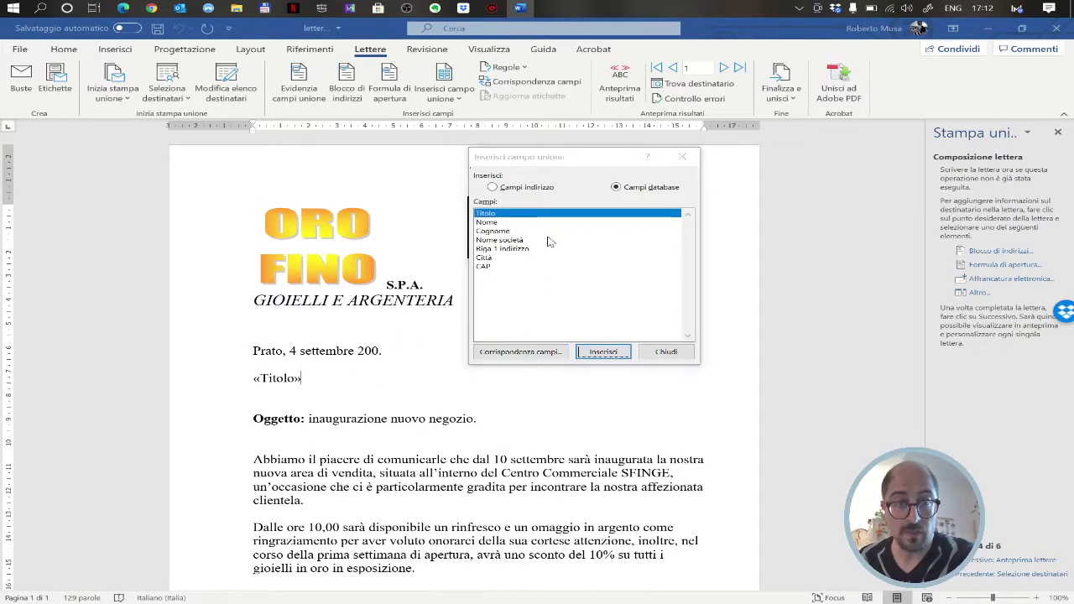
pyautogui.click(502, 222)
pyautogui.click(602, 352)
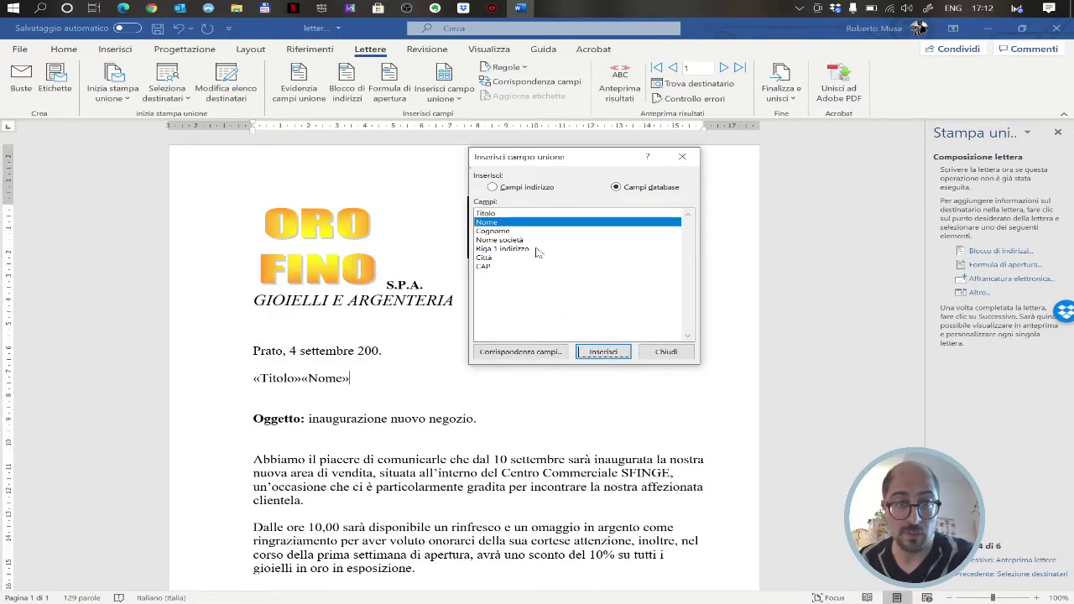
pyautogui.click(502, 231)
pyautogui.click(599, 352)
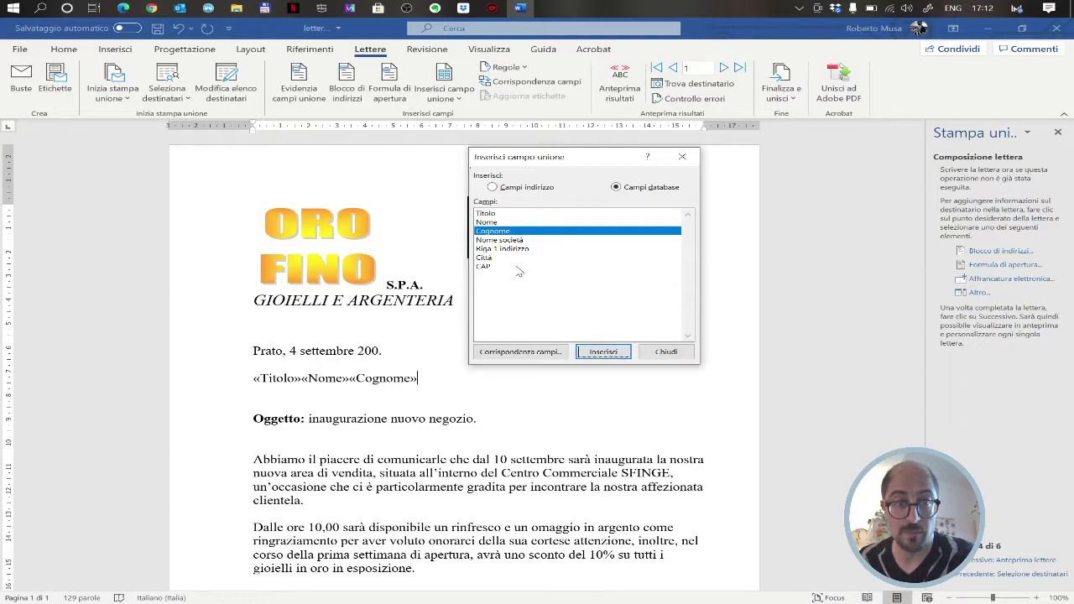
# Step: Add the Nome_società, Città and CAP merge fields after Cognome
pyautogui.click(514, 241)
pyautogui.click(603, 351)
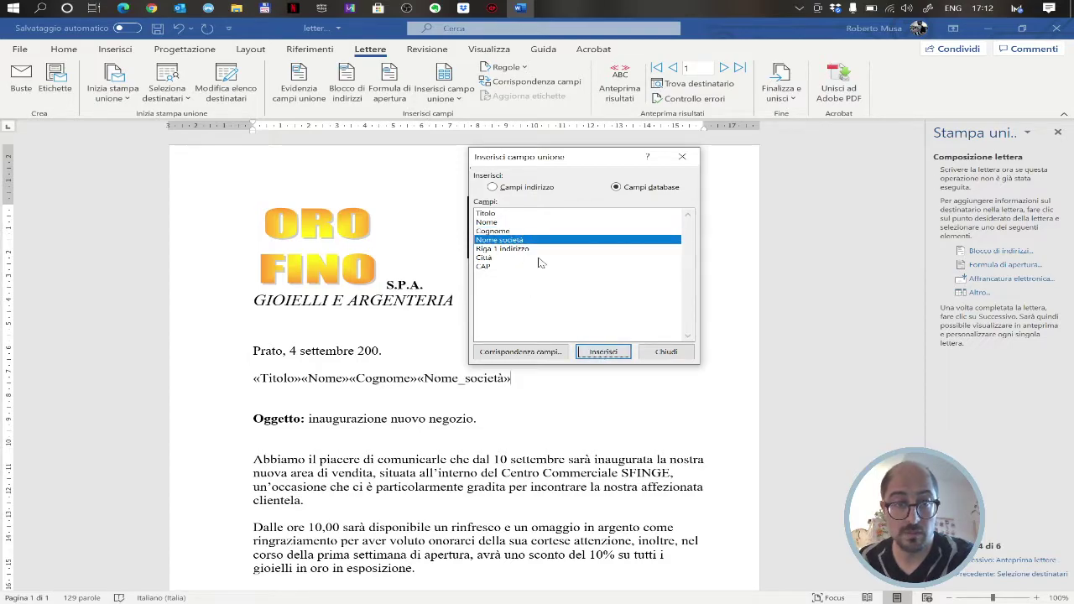
pyautogui.click(528, 250)
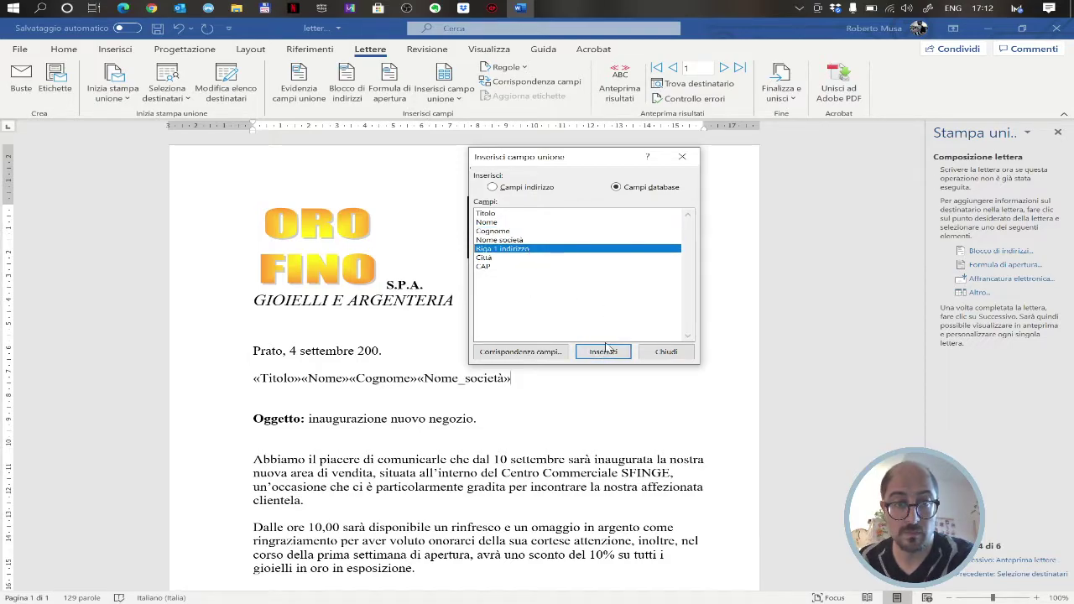
pyautogui.click(485, 258)
pyautogui.click(603, 352)
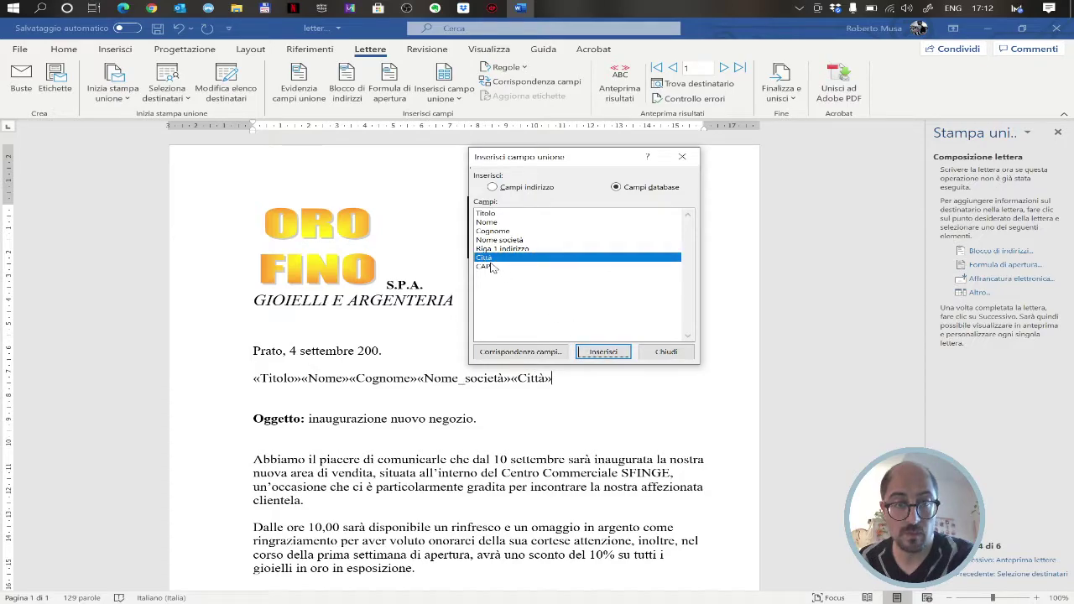
pyautogui.click(494, 267)
pyautogui.click(604, 352)
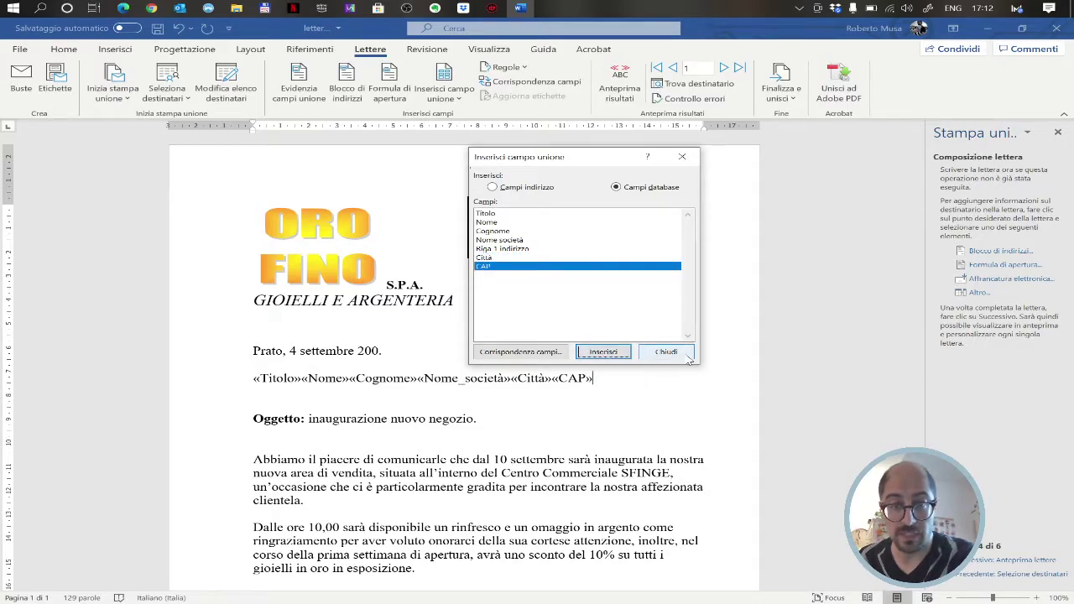
# Step: Move «Nome» «Cognome» onto its own line below «Titolo», separated by a space
pyautogui.click(667, 352)
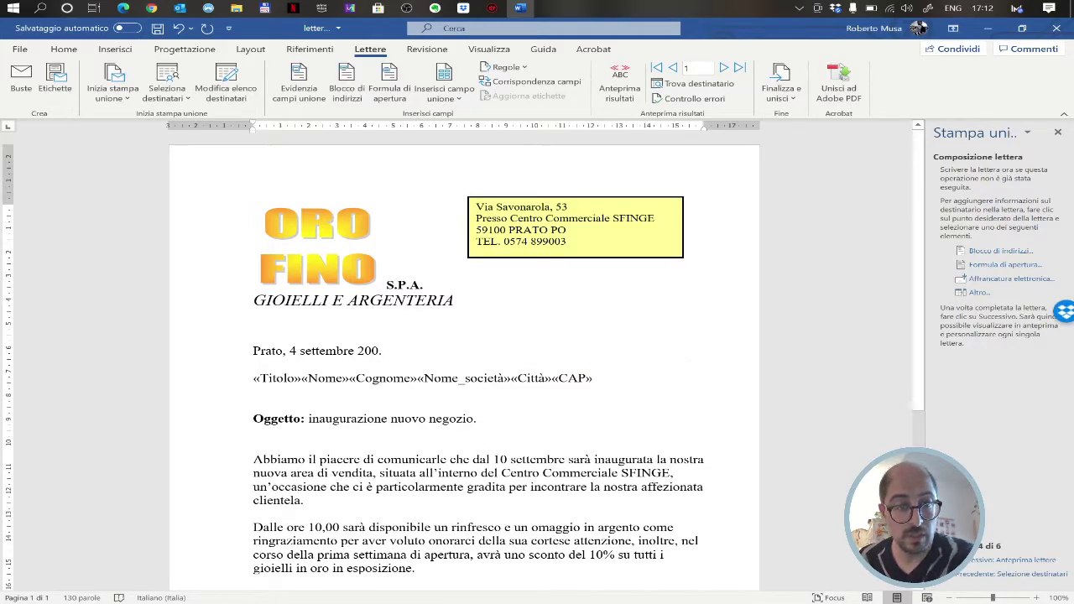
pyautogui.click(325, 377)
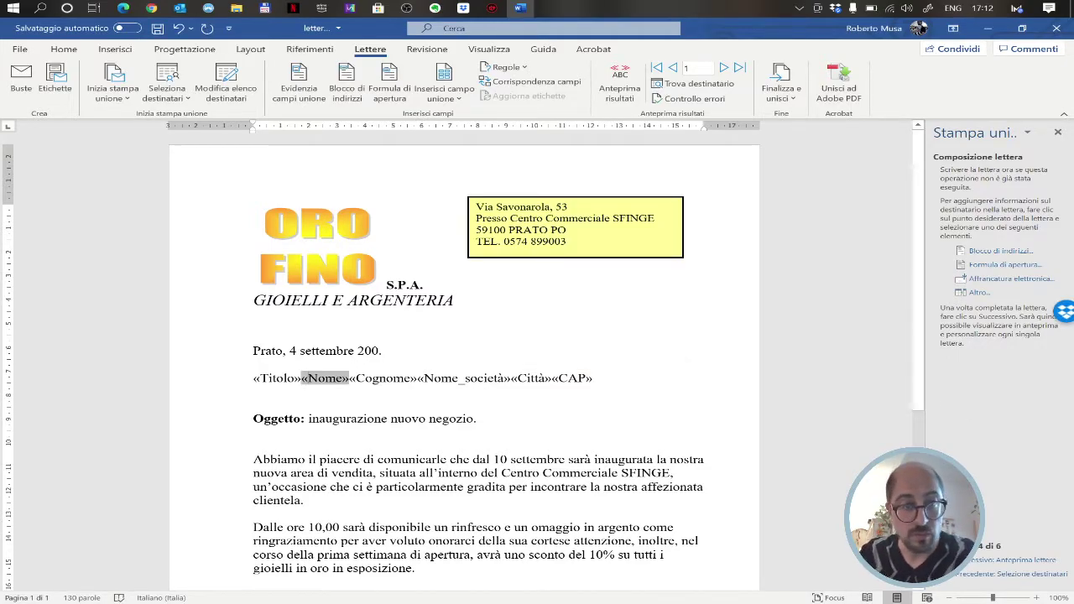
pyautogui.click(277, 378)
pyautogui.click(325, 378)
pyautogui.press('Return')
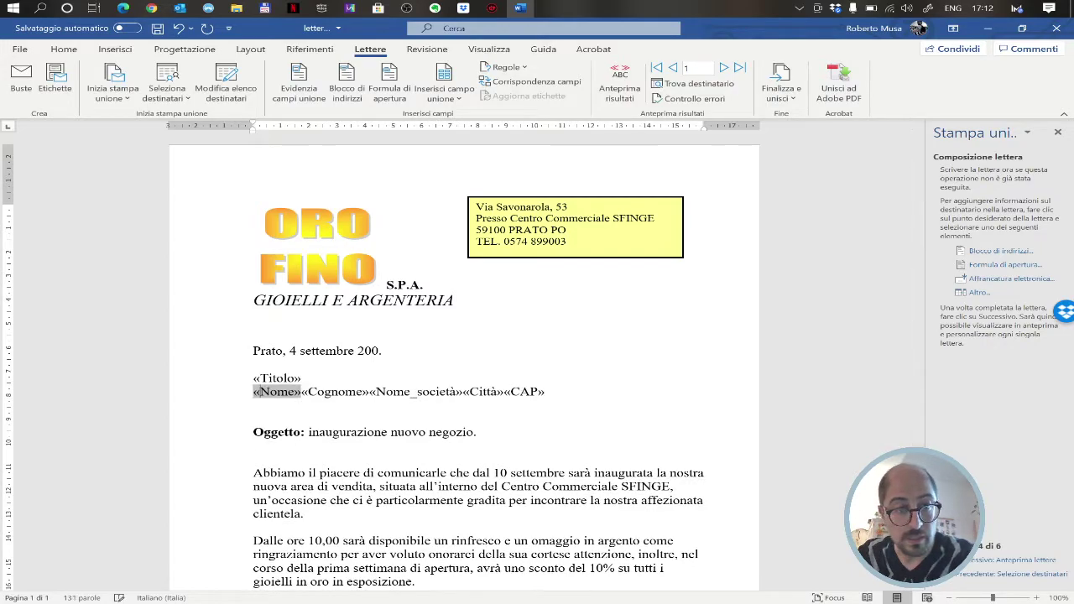
pyautogui.click(303, 391)
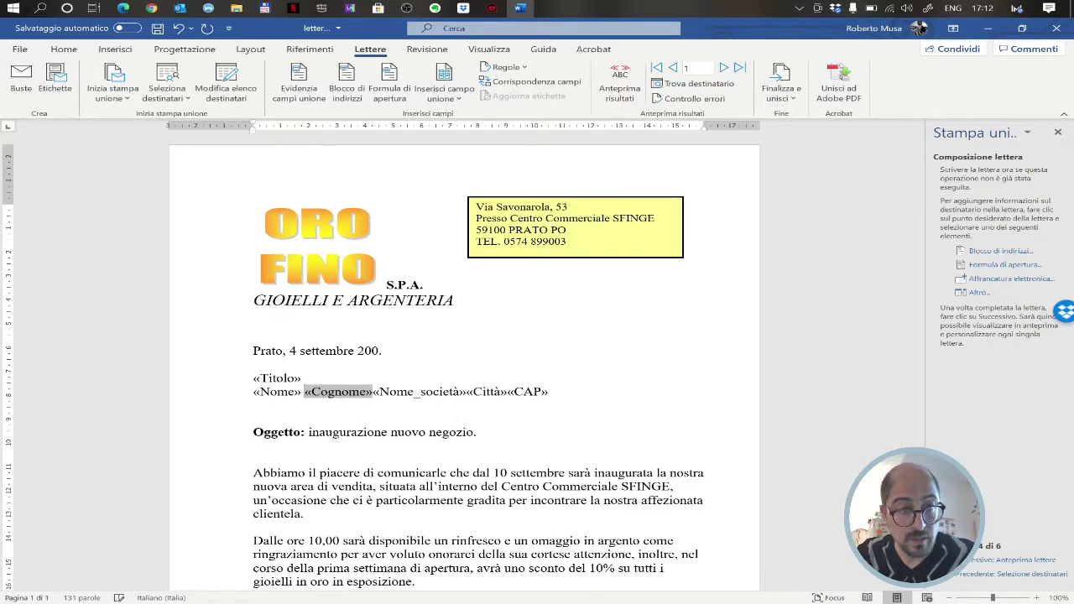
# Step: Put «Nome_società» and «Città» - «CAP» on their own lines, with a hyphen before CAP
pyautogui.click(373, 391)
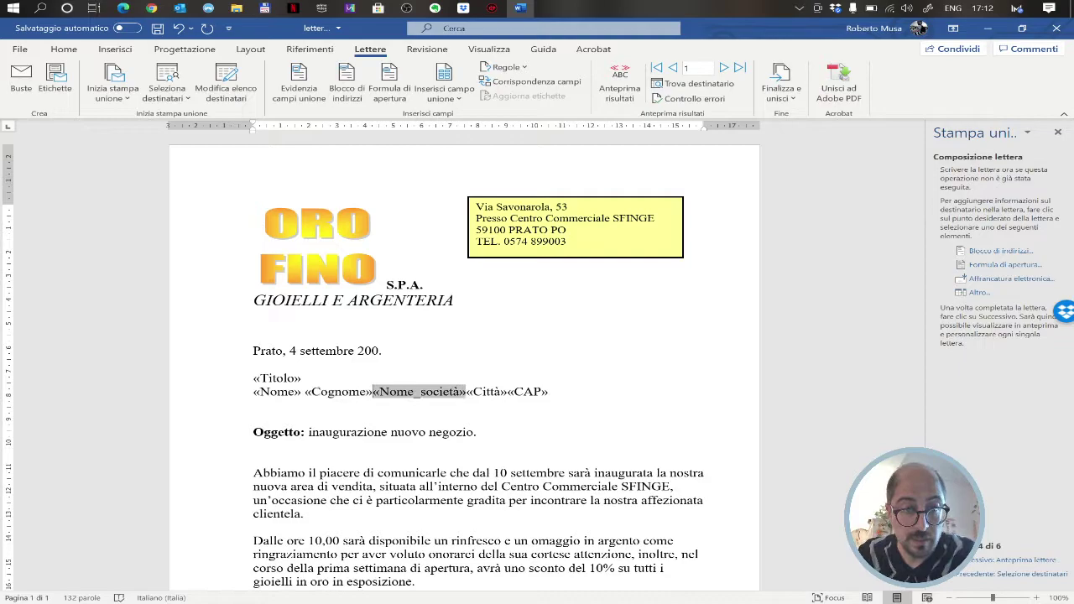
pyautogui.press('Return')
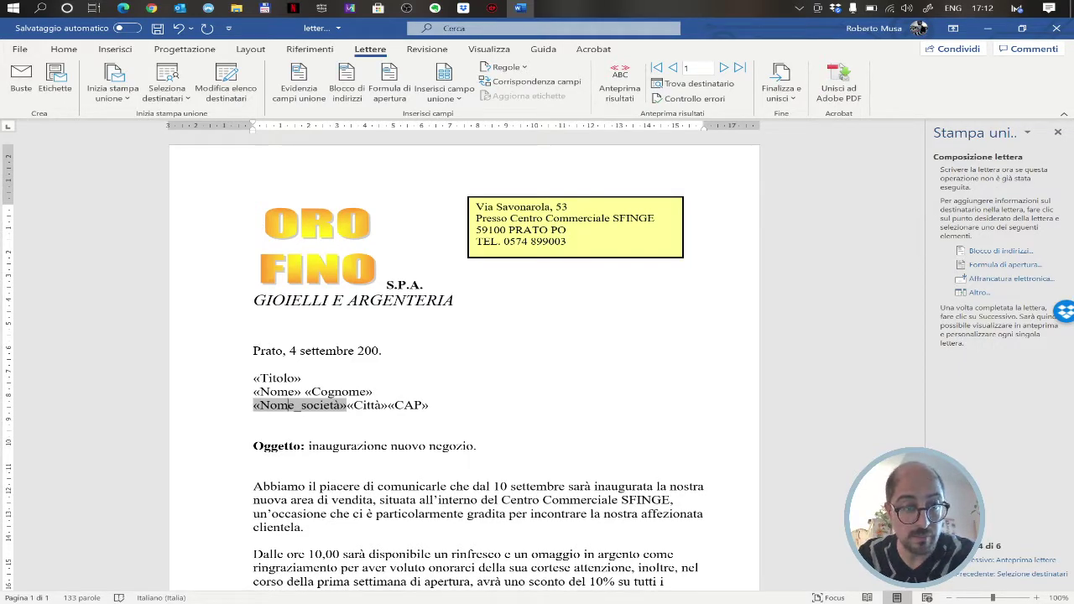
pyautogui.press('Up')
pyautogui.press('Down')
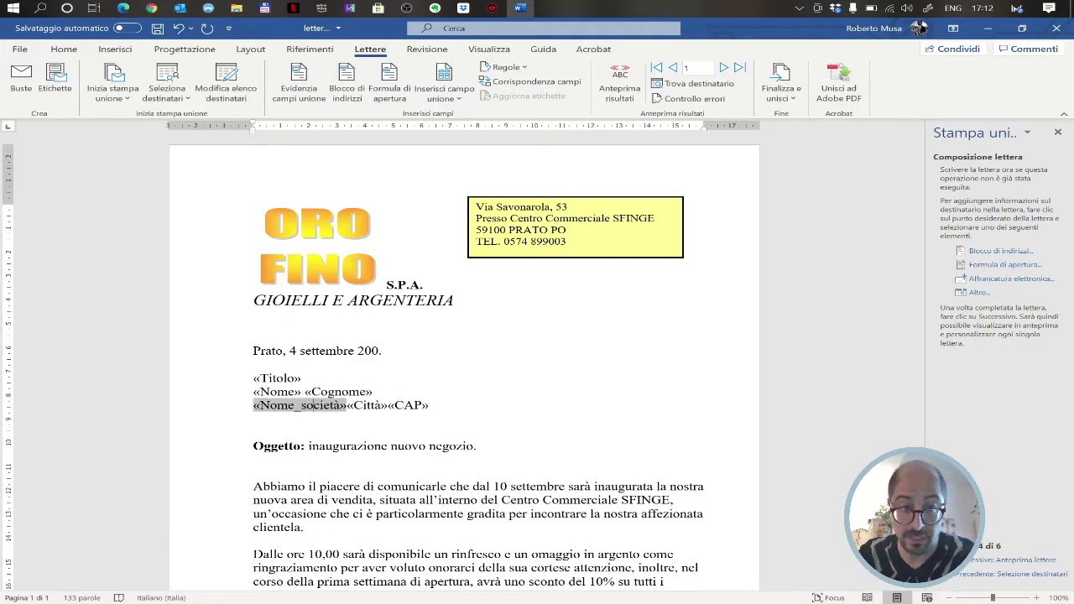
pyautogui.click(348, 406)
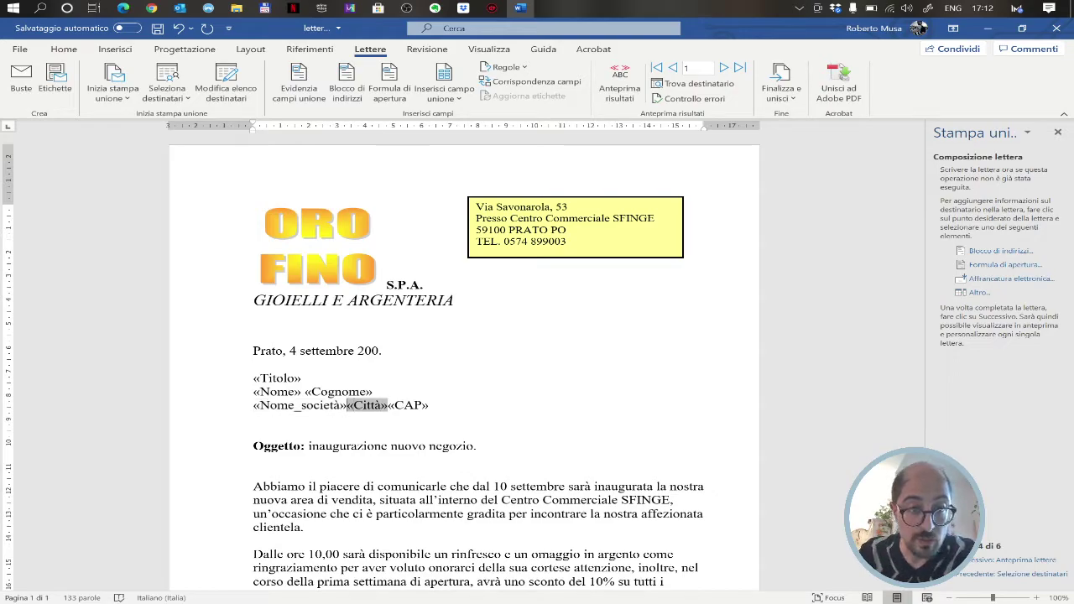
pyautogui.press('Return')
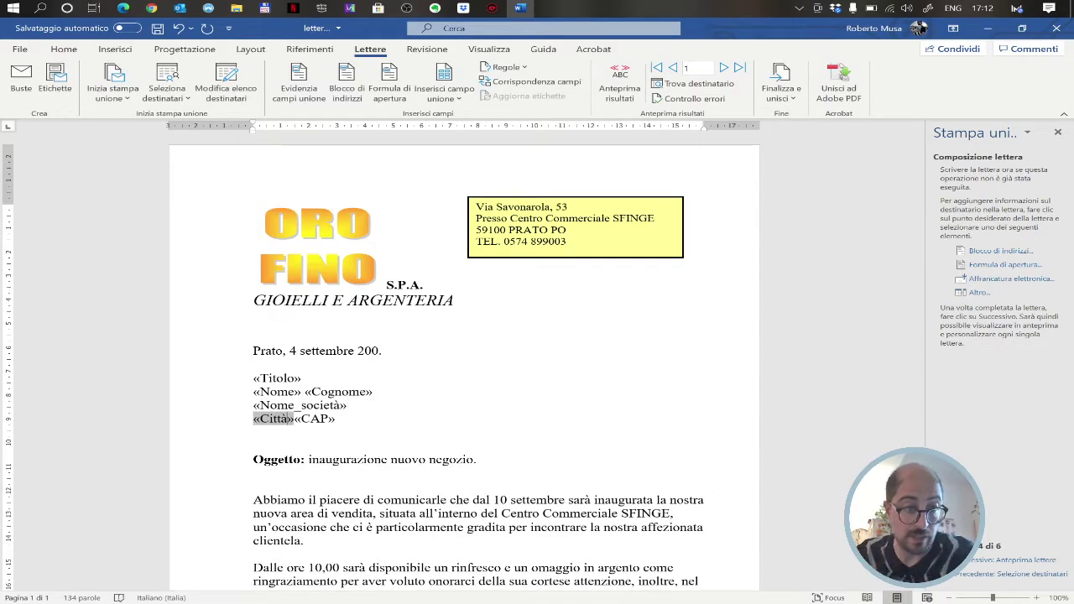
pyautogui.press('End')
pyautogui.write('-')
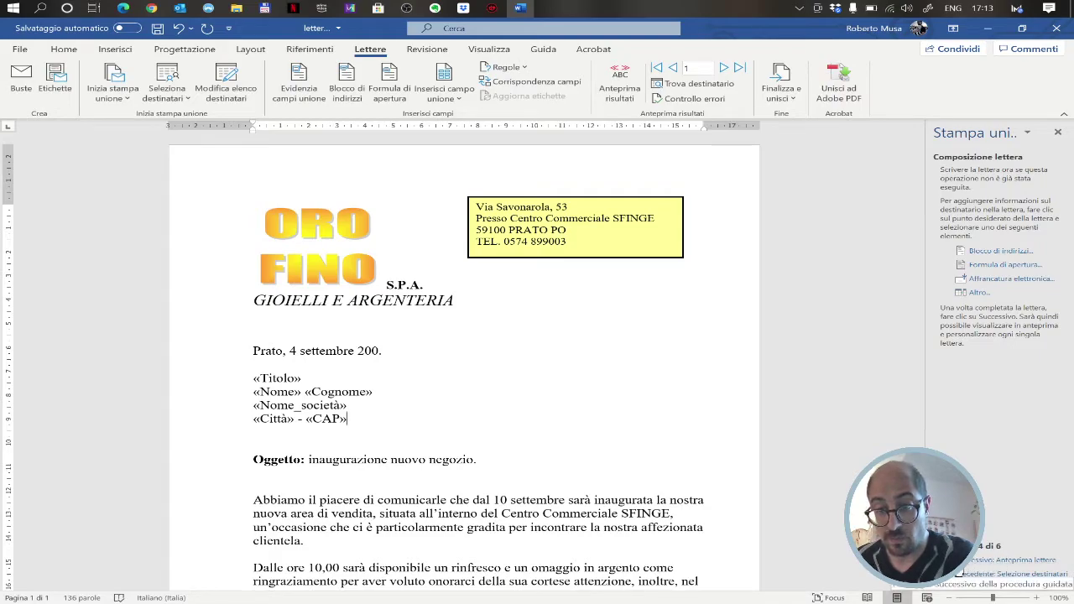
# Step: Preview the letter with the first recipient's details, then advance to step 6, Completamento unione
pyautogui.click(1018, 561)
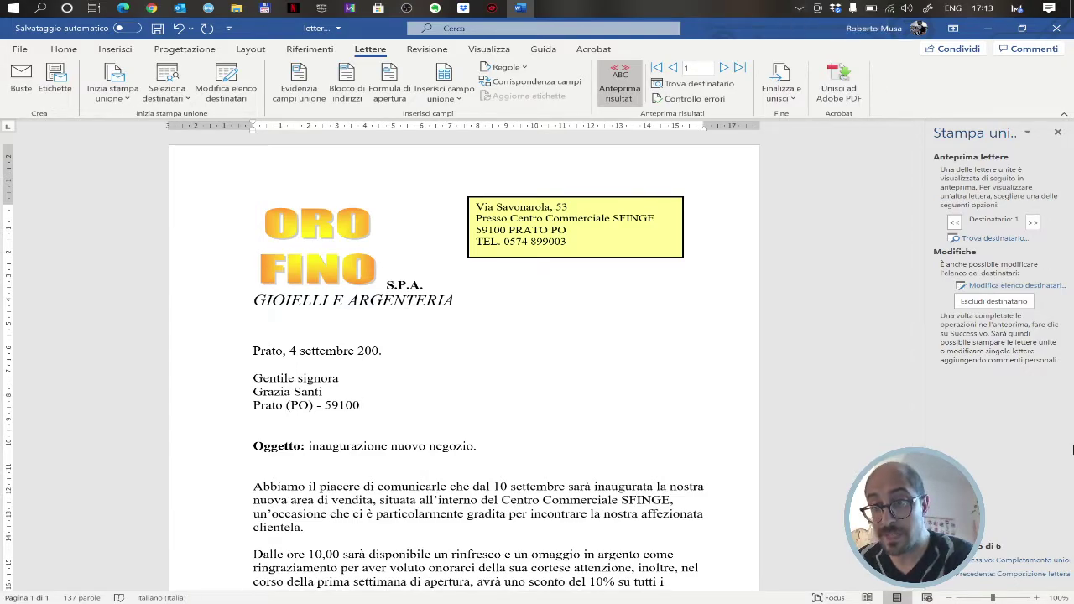
pyautogui.click(988, 560)
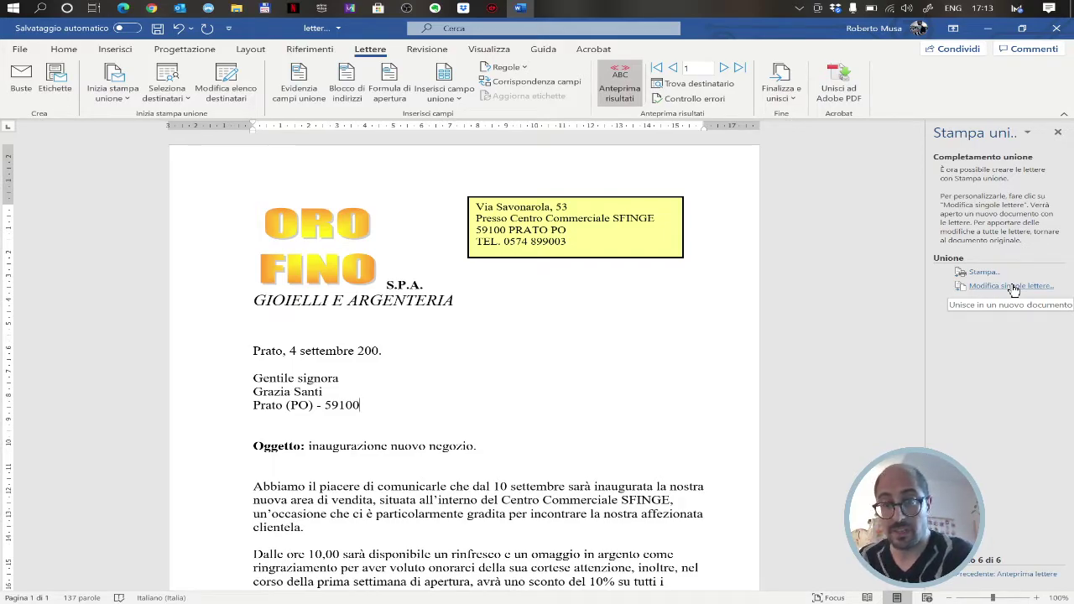
# Step: Merge all records with Modifica singole lettere into the new document Lettere1
pyautogui.click(1014, 289)
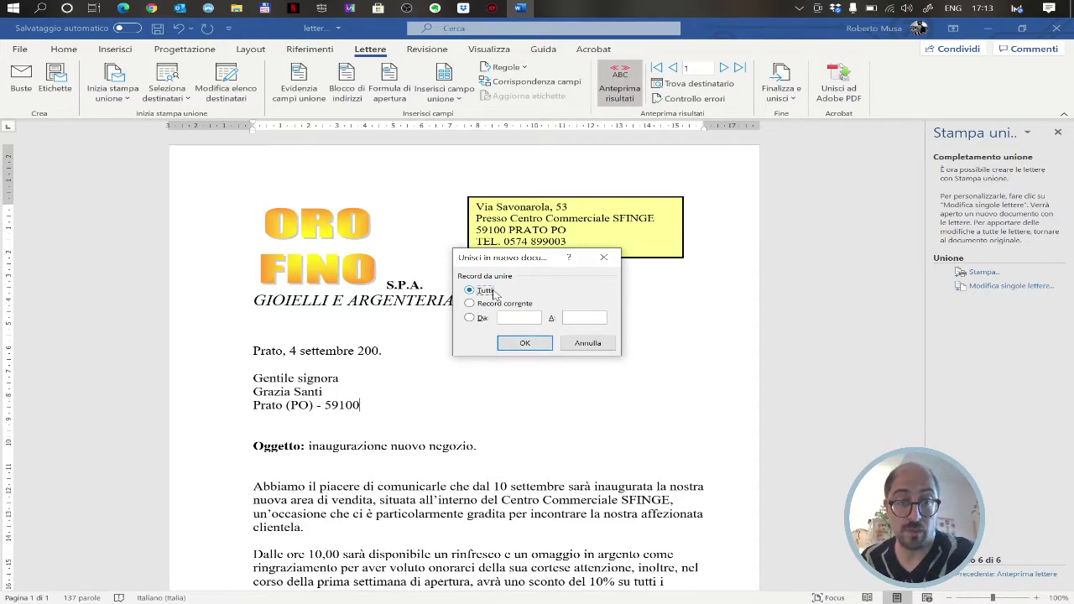
pyautogui.click(523, 344)
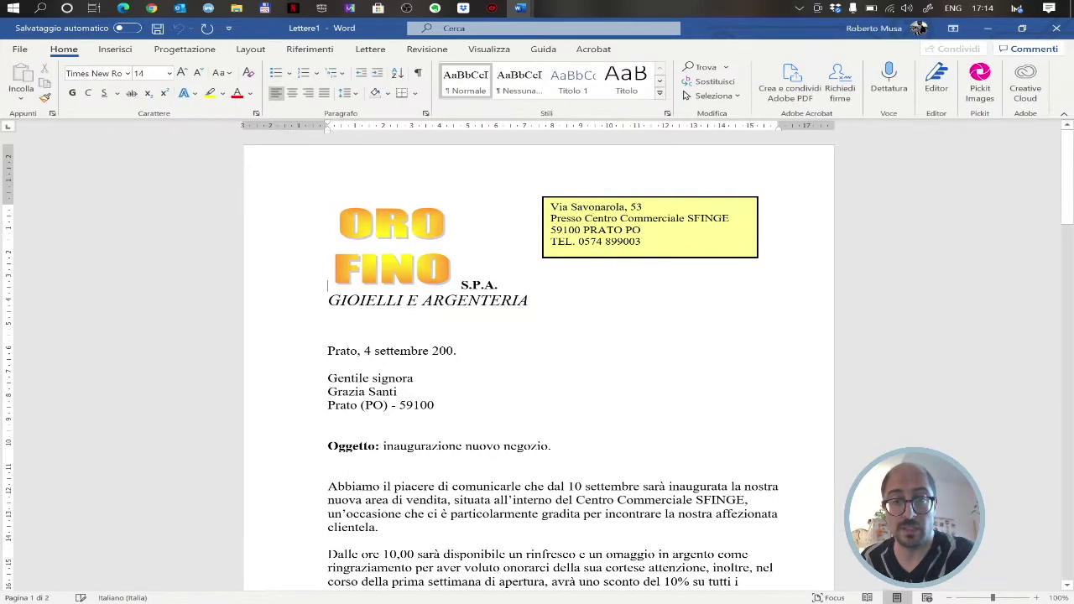
pyautogui.scroll(-3, 537, 361)
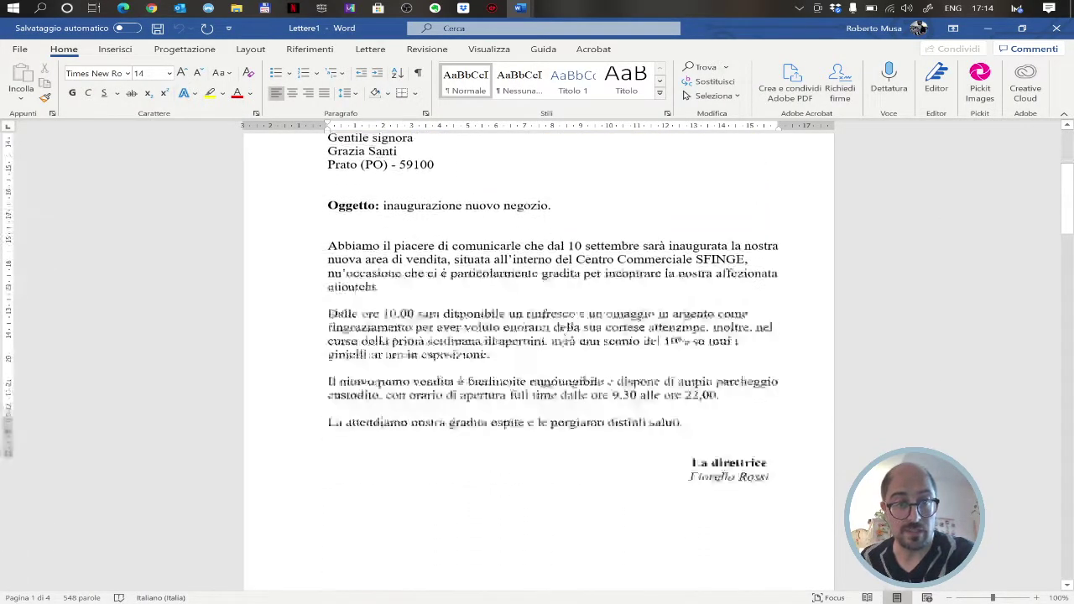
pyautogui.scroll(-5, 538, 361)
pyautogui.scroll(-4, 537, 361)
pyautogui.scroll(-3, 538, 361)
pyautogui.scroll(-2, 538, 361)
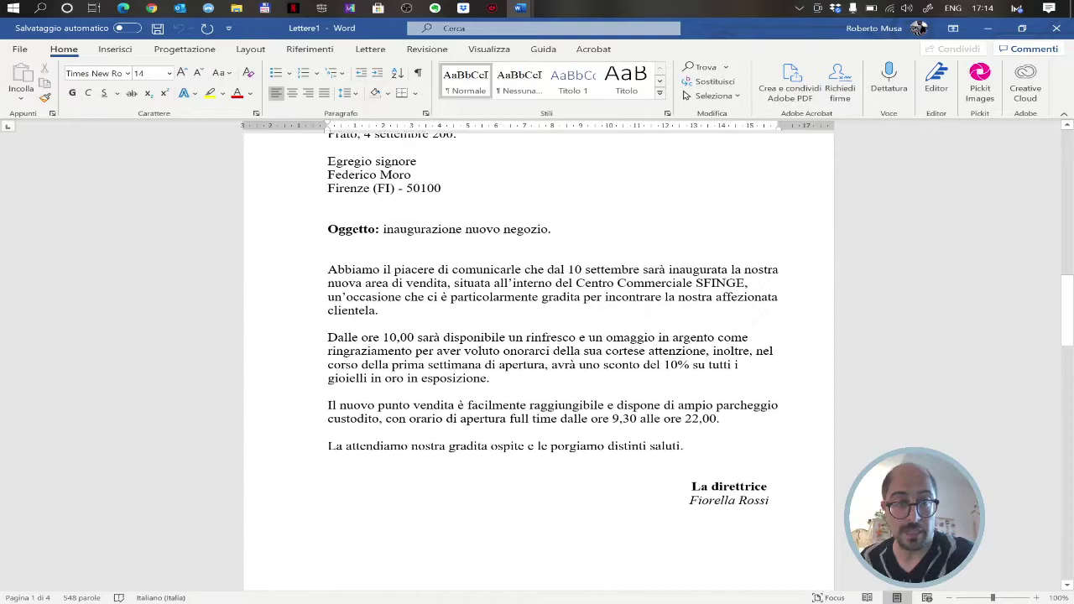
pyautogui.scroll(-3, 537, 361)
pyautogui.scroll(-5, 538, 361)
pyautogui.scroll(-3, 574, 322)
pyautogui.scroll(-2, 574, 321)
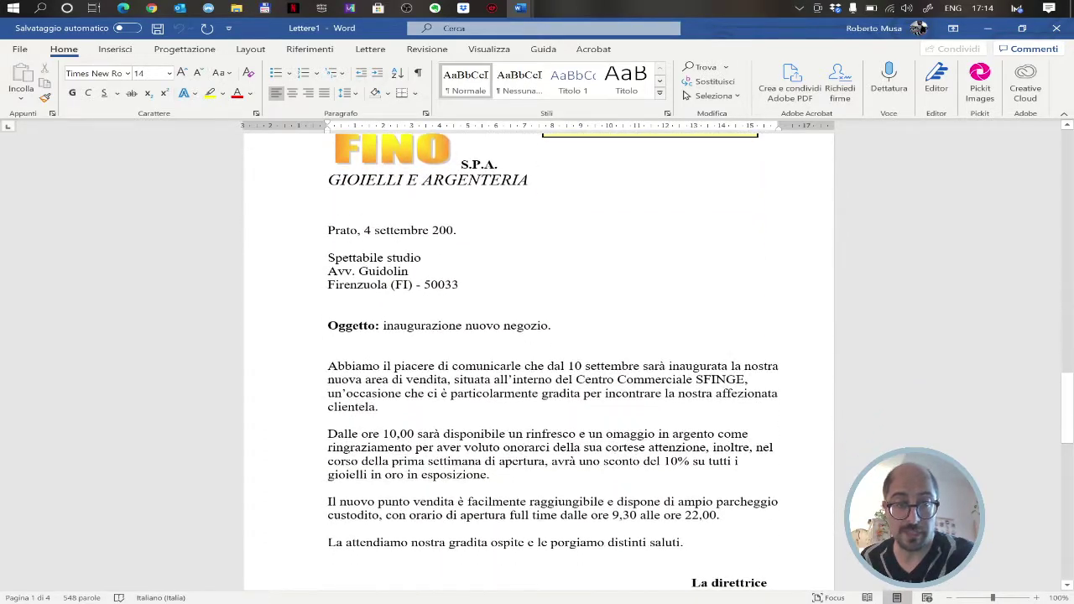
pyautogui.scroll(-5, 574, 321)
pyautogui.scroll(-6, 574, 322)
pyautogui.scroll(-3, 574, 322)
pyautogui.scroll(-2, 574, 322)
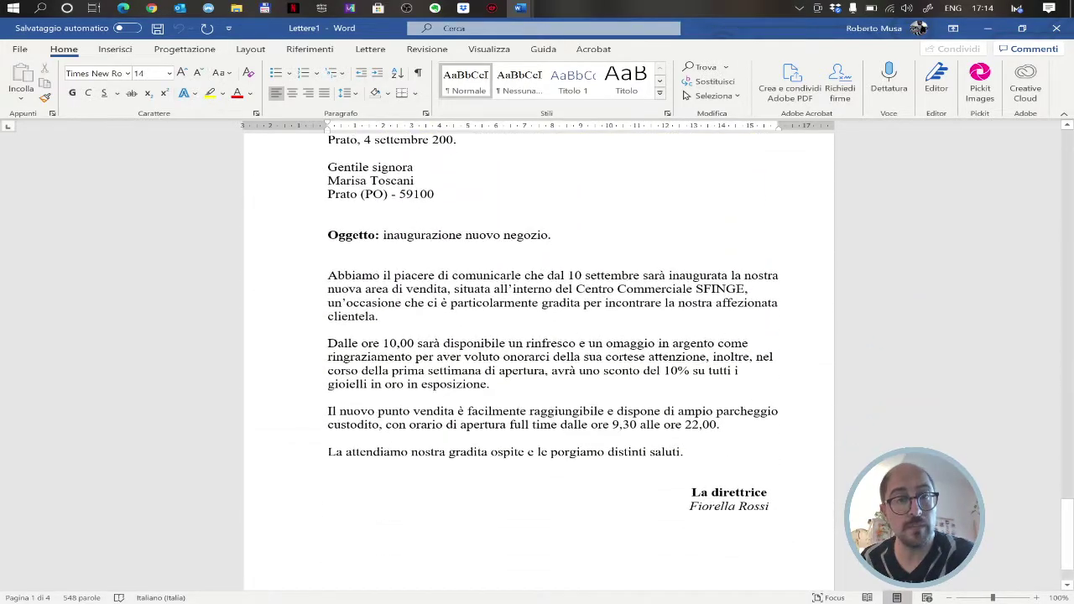
pyautogui.scroll(-3, 574, 322)
pyautogui.scroll(5, 574, 322)
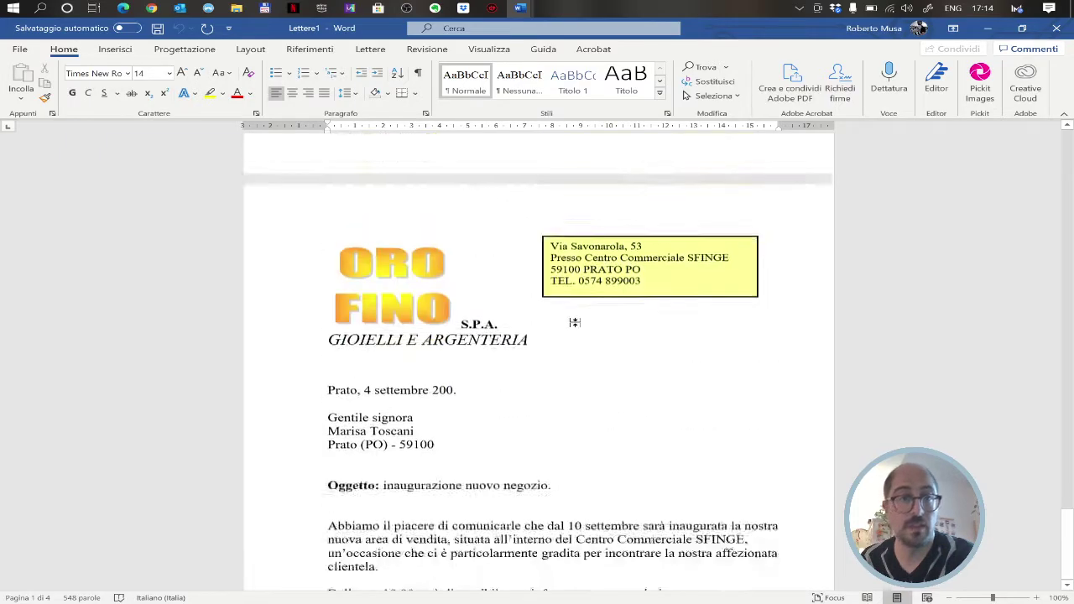
pyautogui.scroll(4, 574, 322)
pyautogui.scroll(3, 574, 321)
pyautogui.scroll(8, 574, 322)
pyautogui.scroll(2, 575, 322)
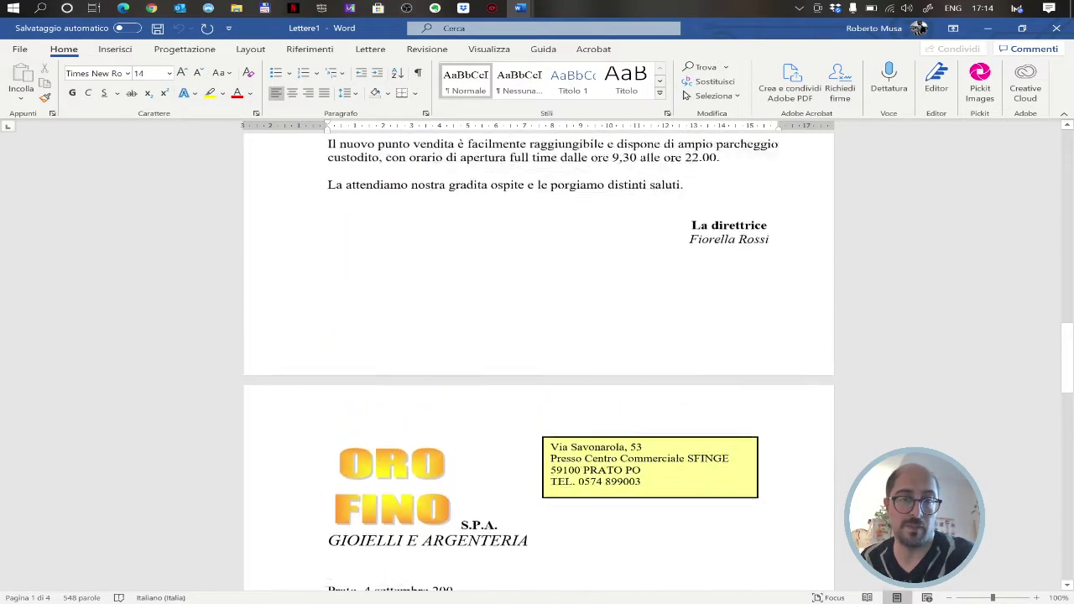
pyautogui.scroll(10, 575, 322)
pyautogui.scroll(-3, 575, 323)
pyautogui.scroll(-8, 575, 322)
pyautogui.scroll(2, 575, 323)
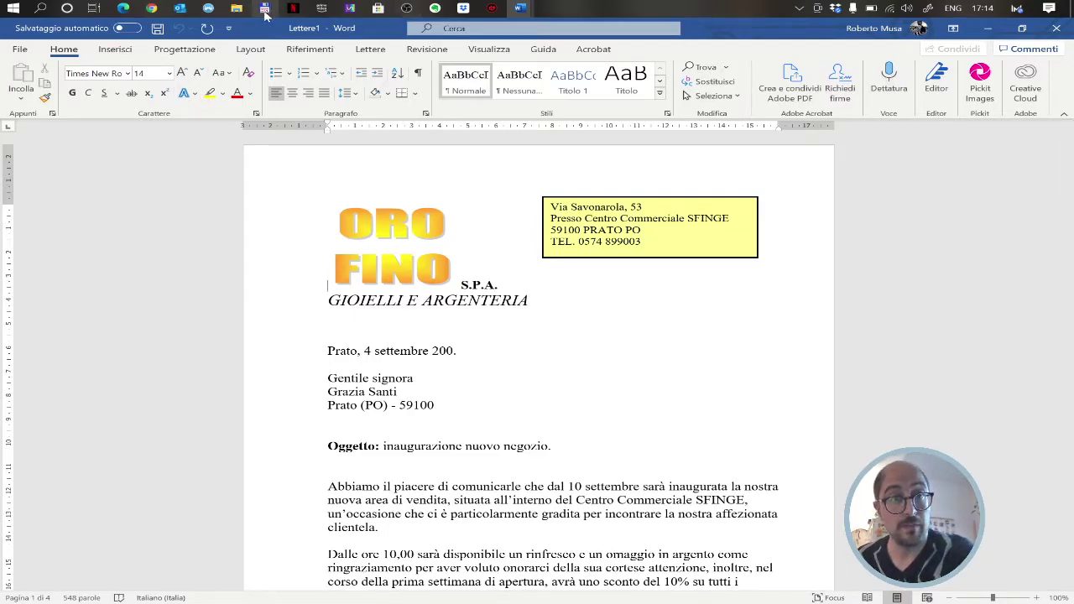
# Step: Show the Lettere ribbon's mail-merge commands for the merged Lettere1 document
pyautogui.click(370, 49)
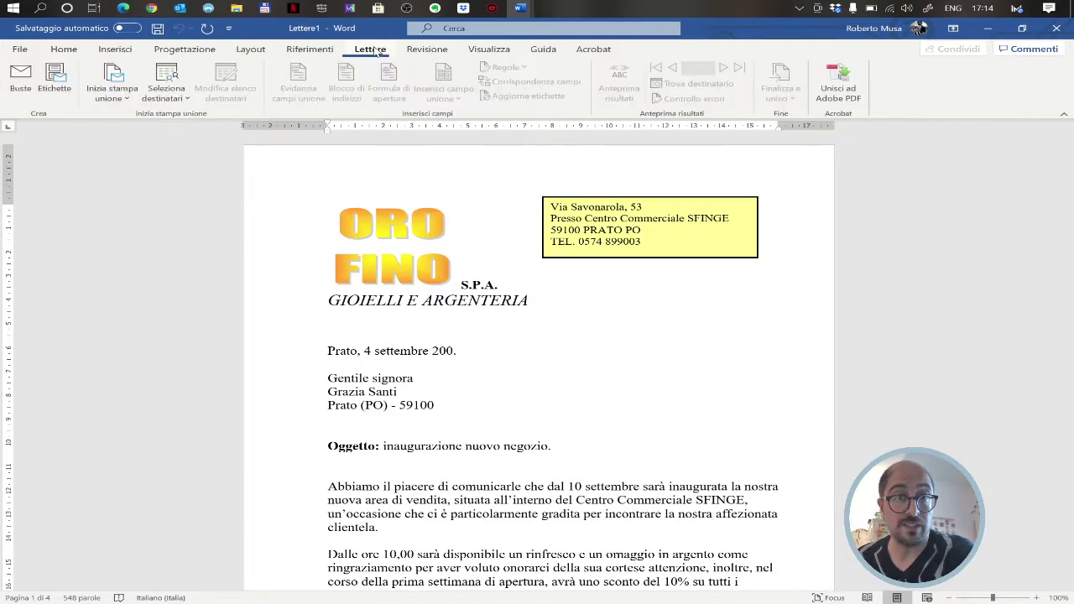